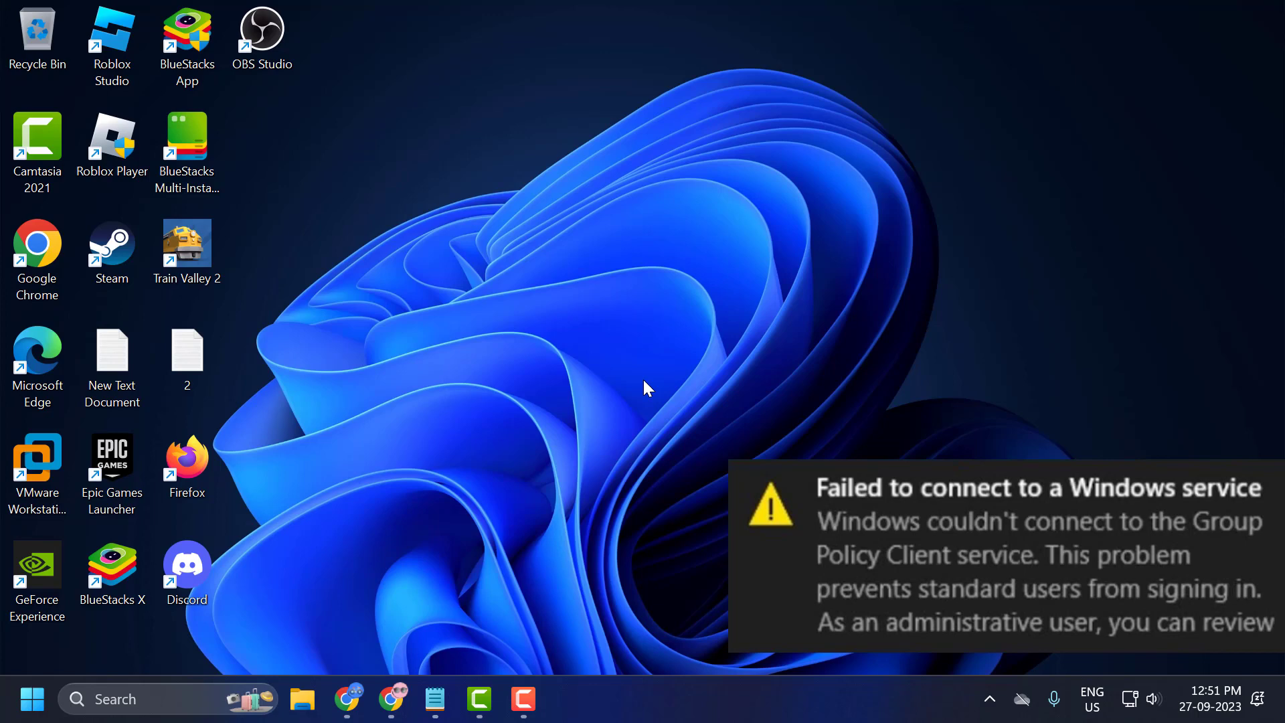
# Launch Command Prompt as administrator from Windows Search for 'cmd'
pyautogui.click(128, 703)
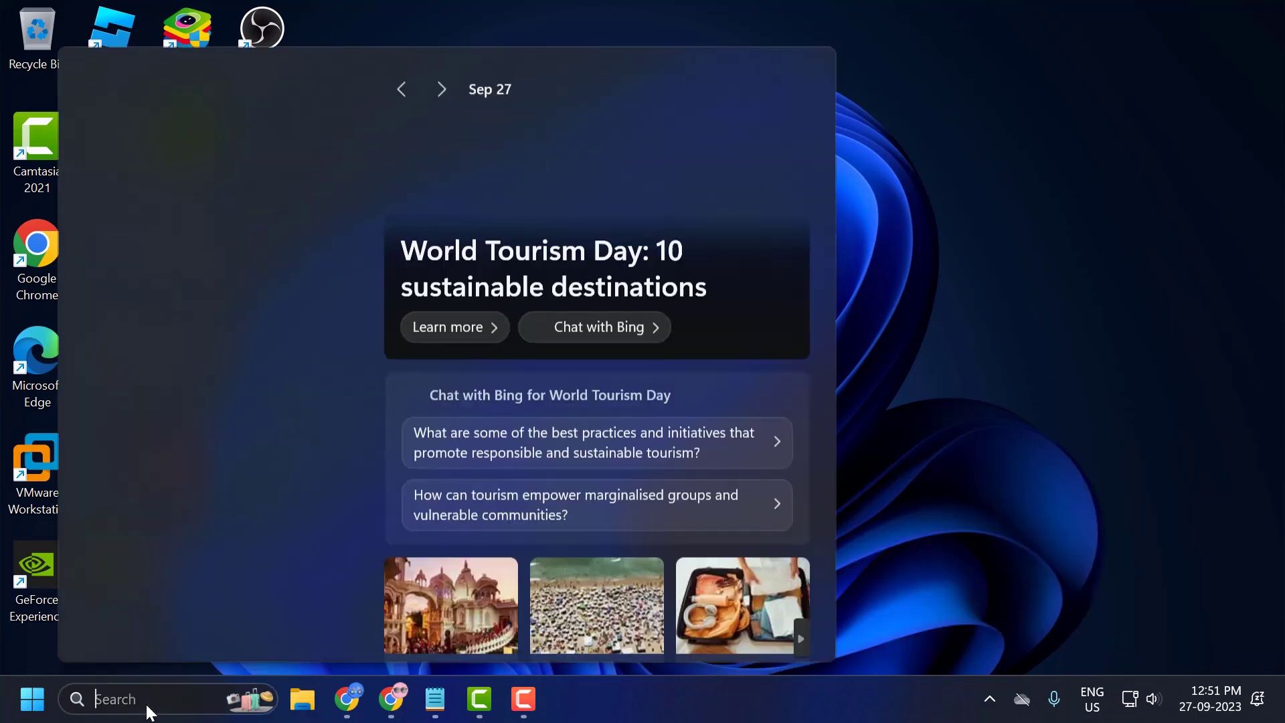
pyautogui.write('cmd')
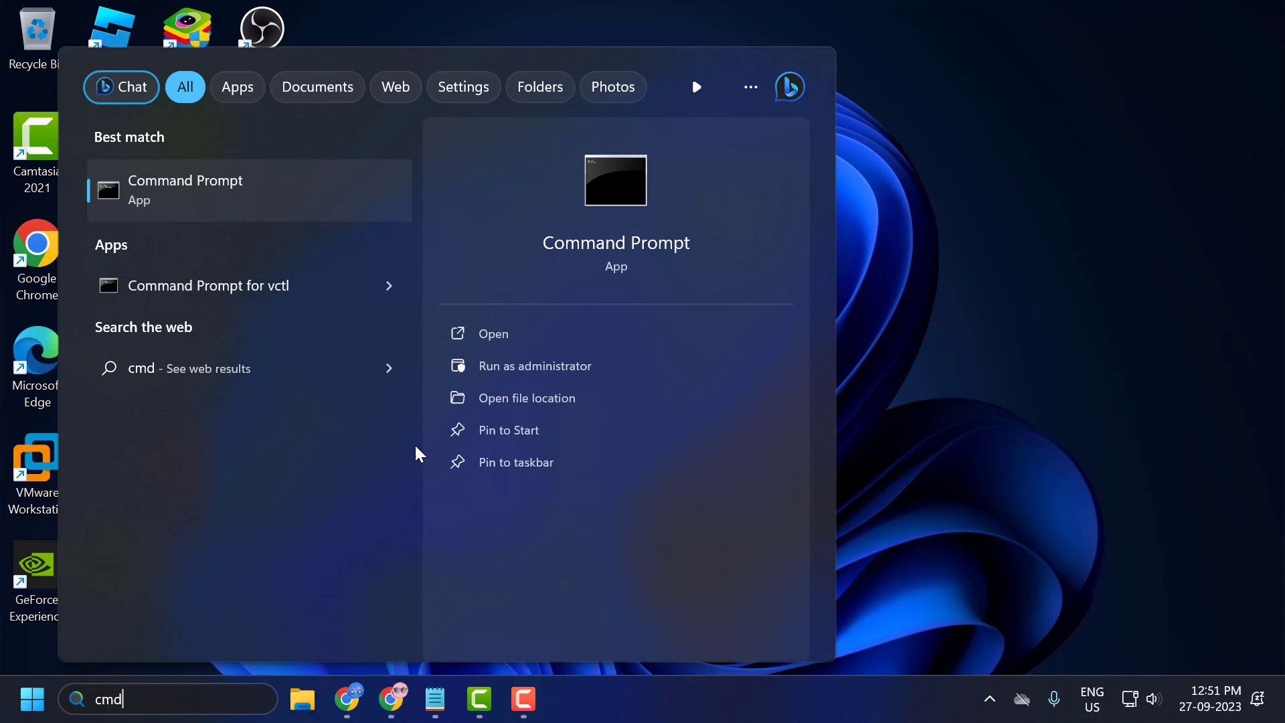
pyautogui.click(479, 370)
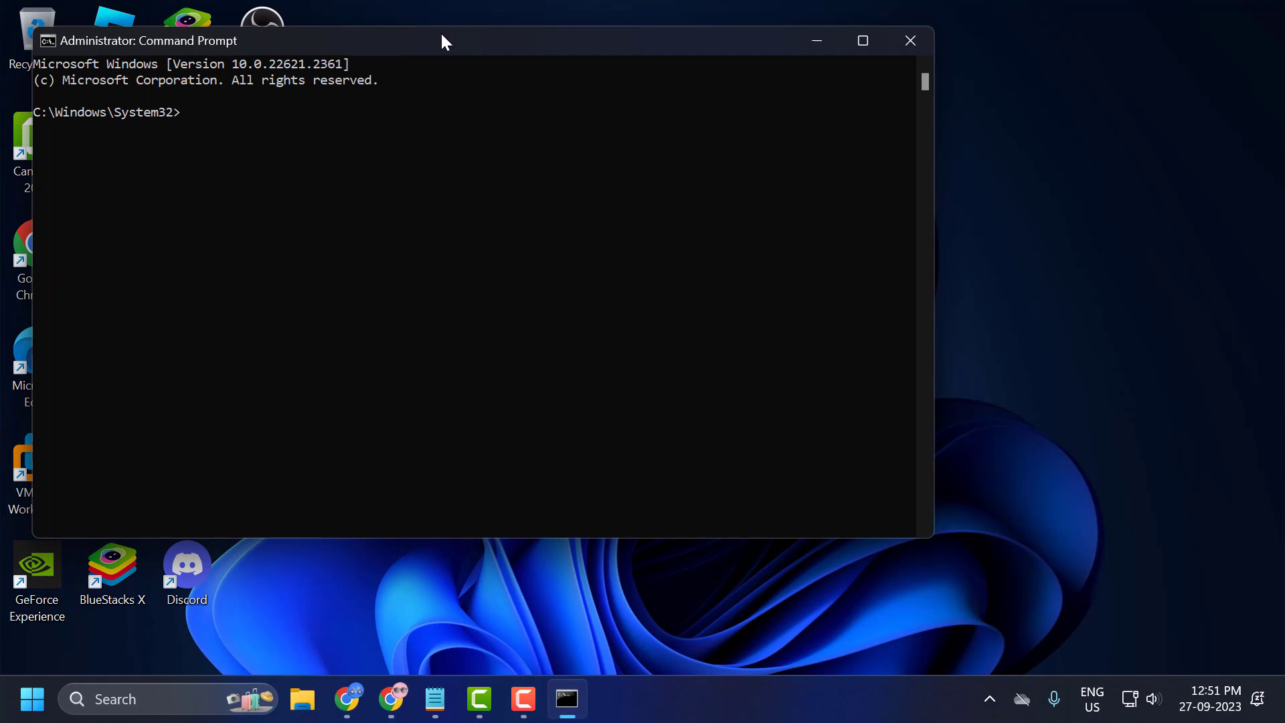
# Copy the 'sfc /scannow' line from the Notepad command notes
pyautogui.moveTo(441, 40); pyautogui.dragTo(639, 131)
pyautogui.click(433, 650)
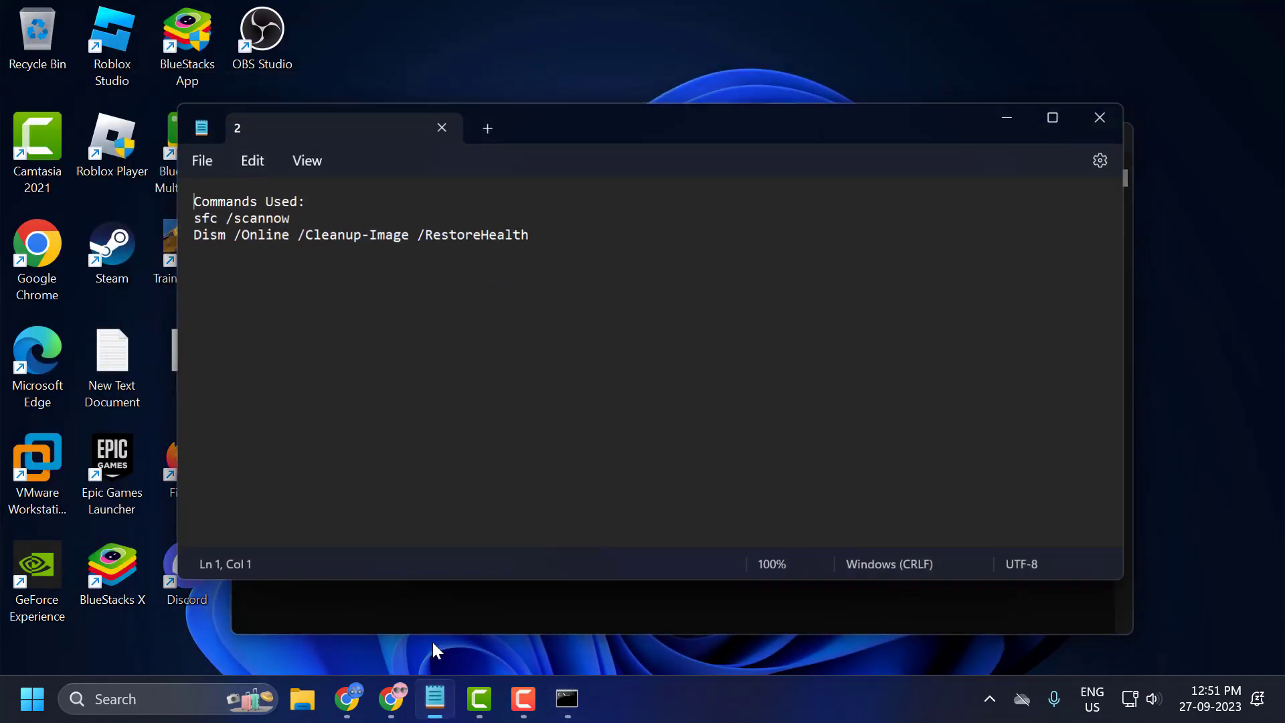
pyautogui.tripleClick(304, 218)
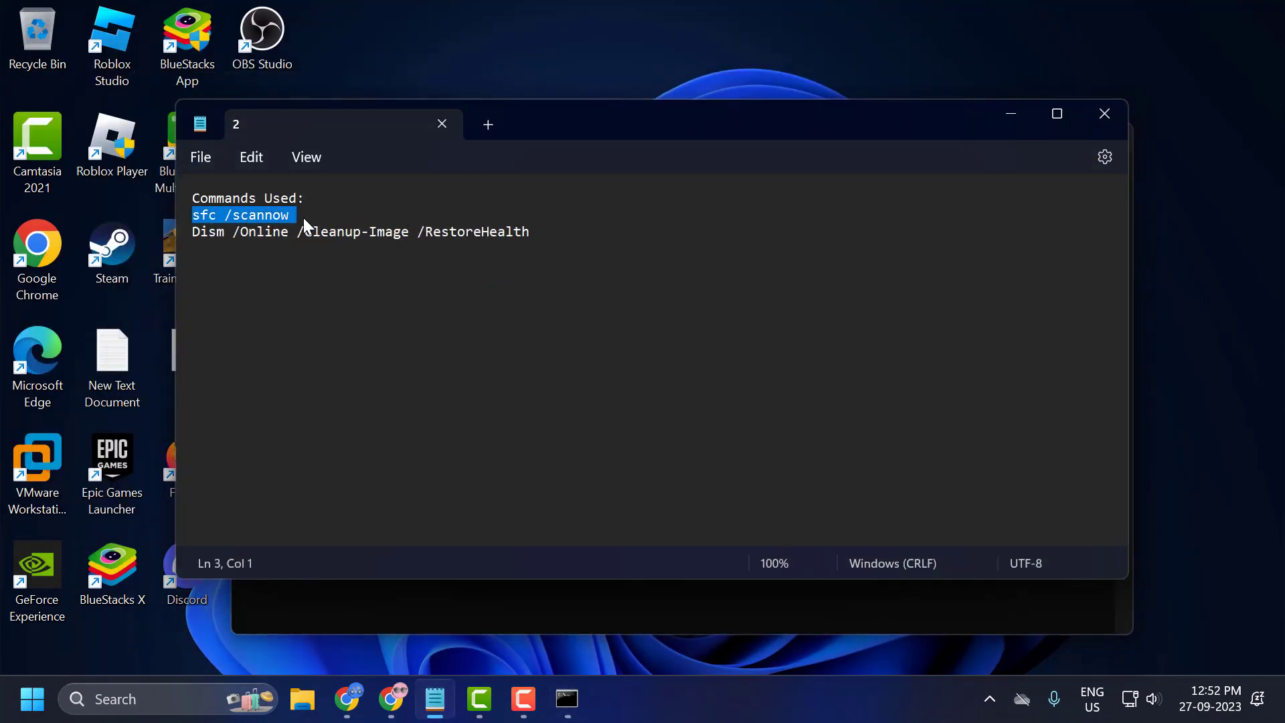
pyautogui.rightClick(303, 218)
pyautogui.click(356, 324)
# Paste and run sfc /scannow at the admin prompt via the title-bar Edit > Paste
pyautogui.click(1009, 113)
pyautogui.rightClick(645, 134)
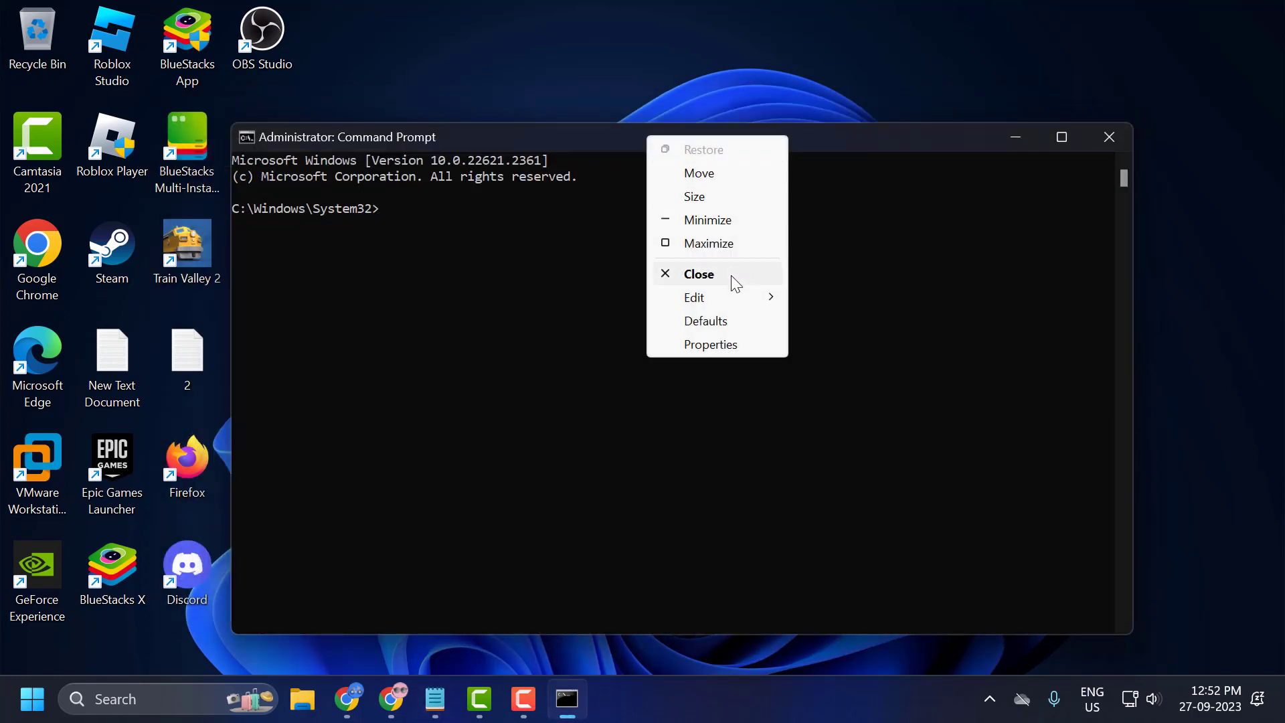
pyautogui.click(846, 342)
pyautogui.write('sfc /scannow')
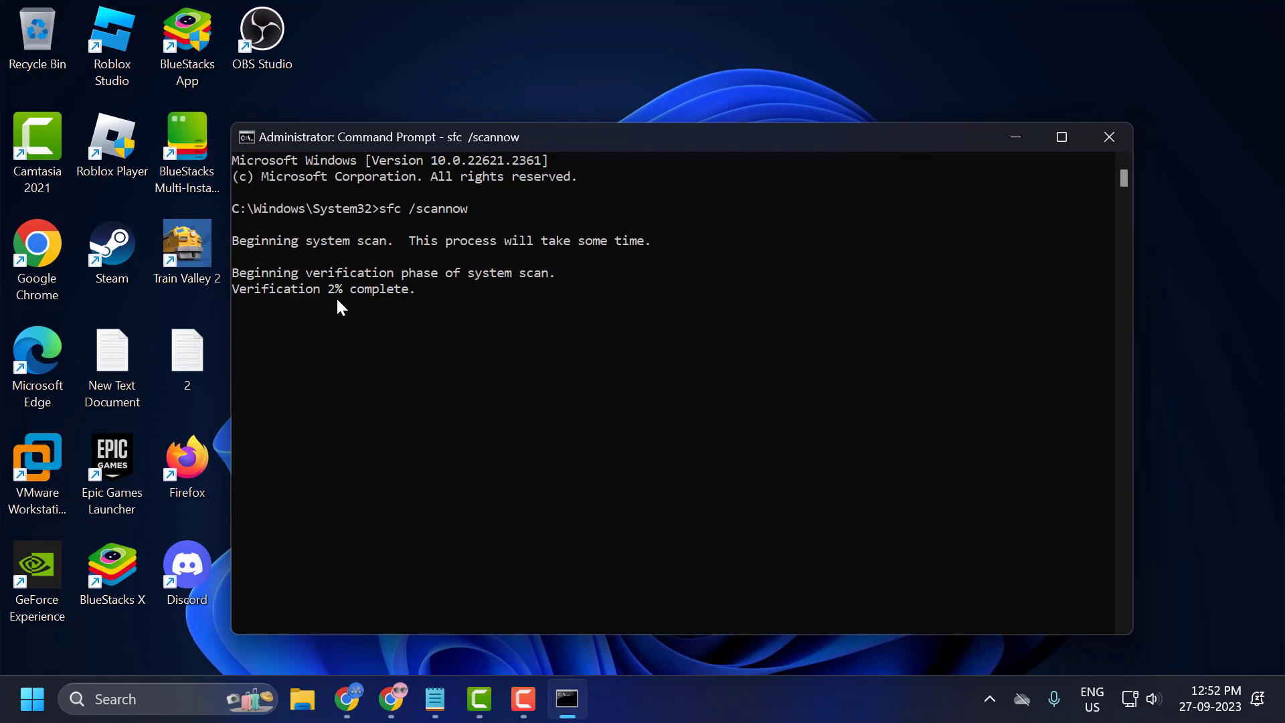
# Copy the 'Dism /Online /Cleanup-Image /RestoreHealth' line from Notepad and return to the scan
pyautogui.click(435, 698)
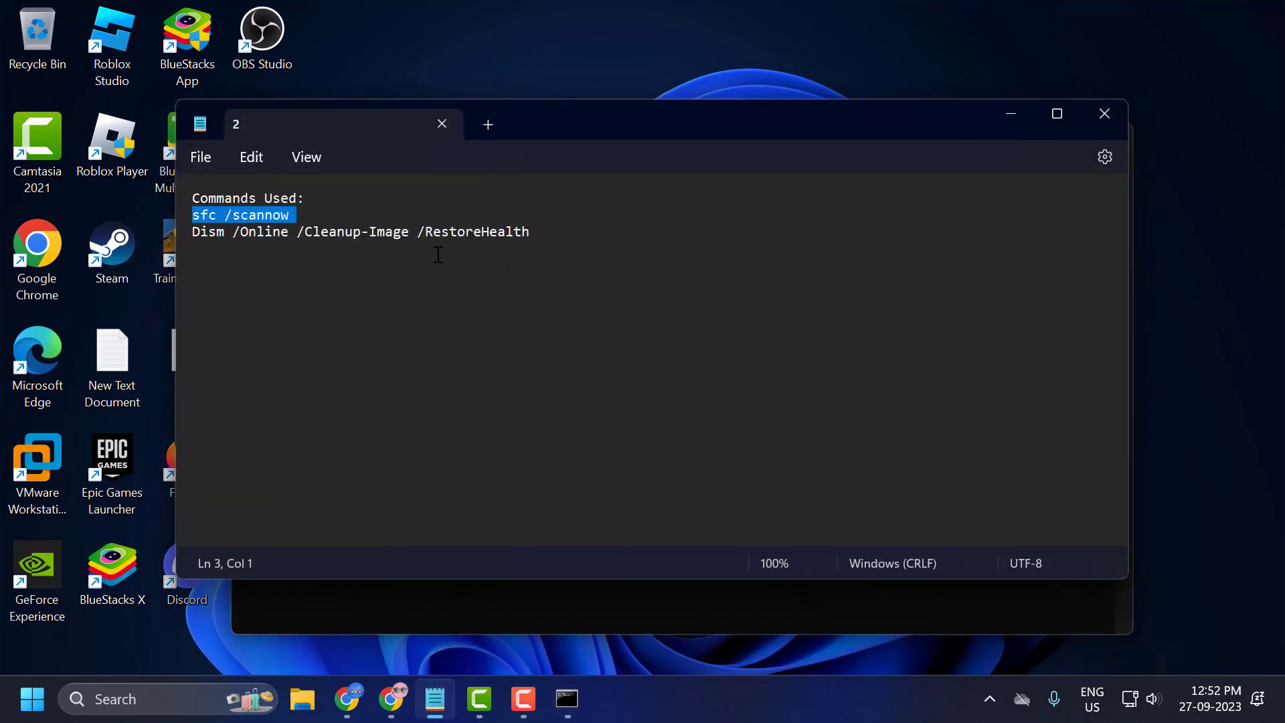
pyautogui.tripleClick(434, 232)
pyautogui.rightClick(271, 239)
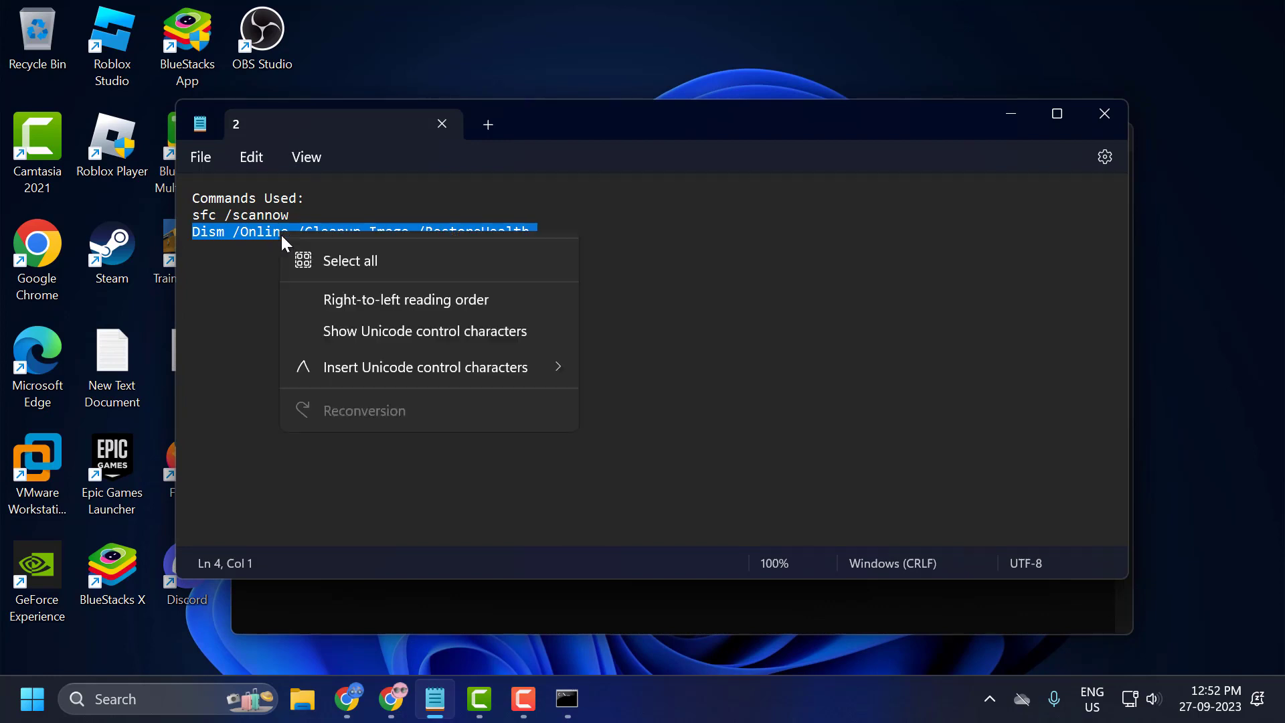
pyautogui.click(342, 235)
pyautogui.click(1010, 114)
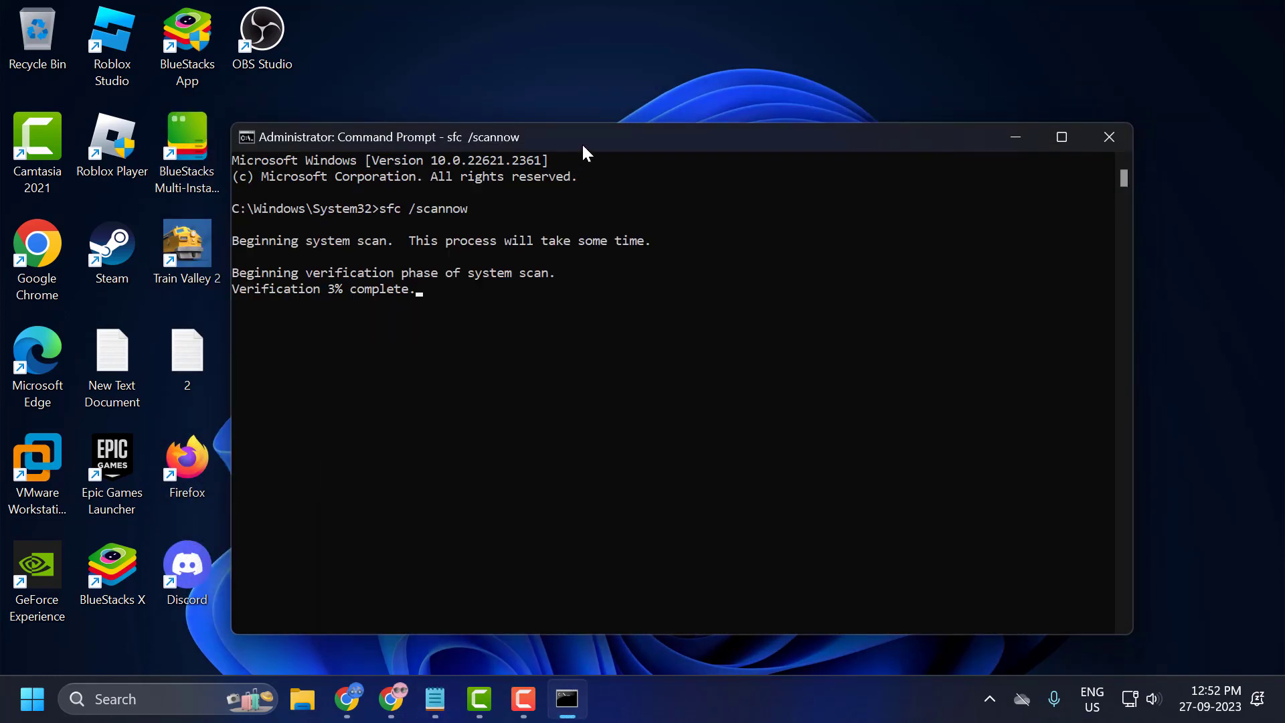